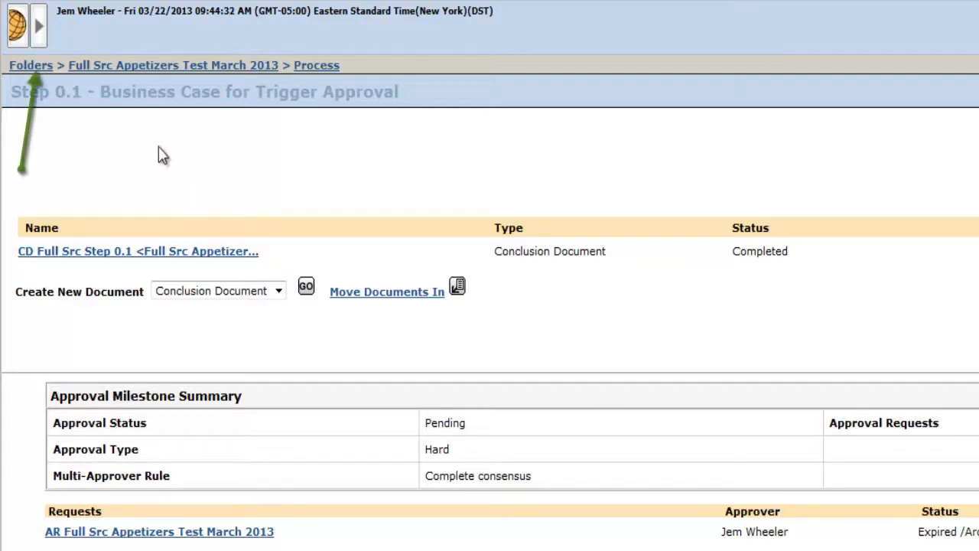
Close the Step 0.1 - Business Case for Trigger Approval page and confirm closing its browser tab.
click(45, 32)
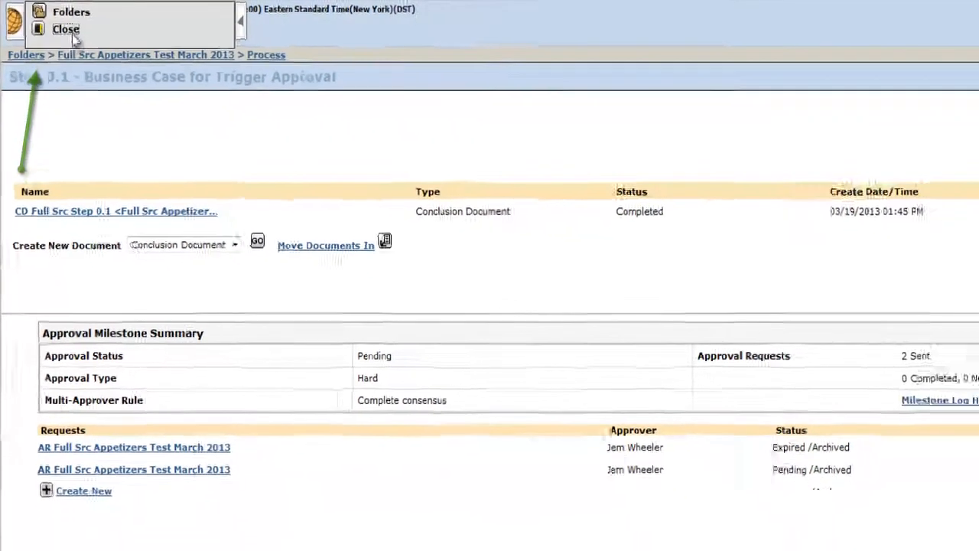
click(73, 35)
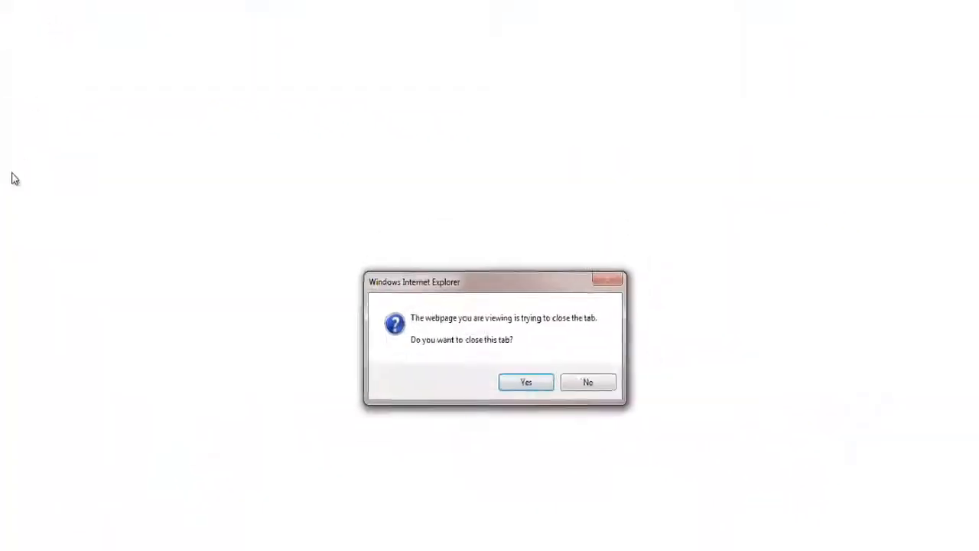
click(537, 453)
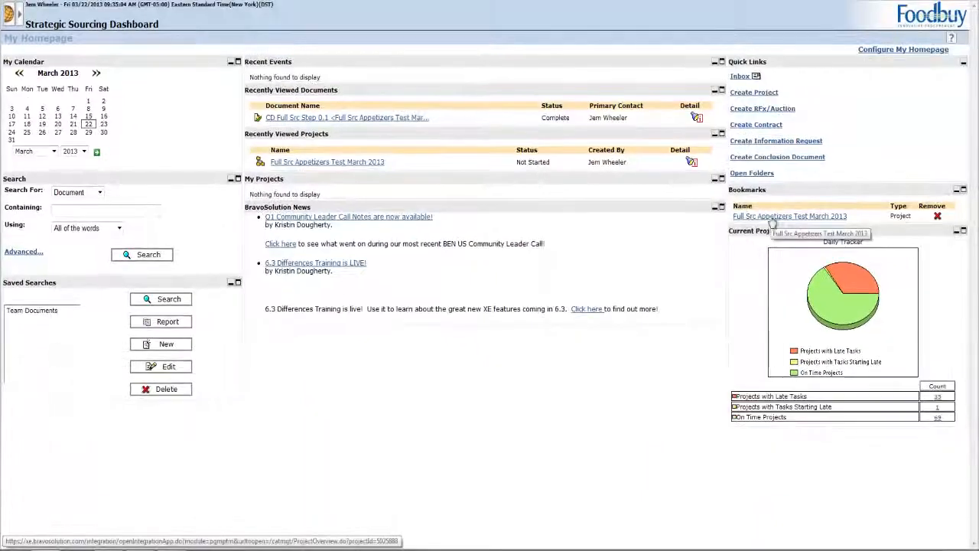
Open the bookmarked project Full Src Appetizers Test March 2013 and go to its process task Step 0.1 - Business Case for Trigger Approval.
click(776, 220)
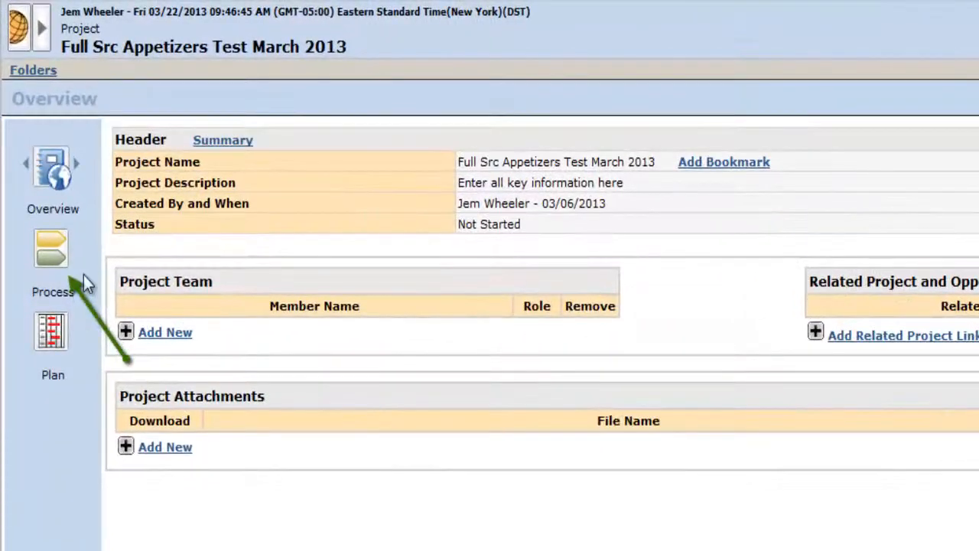
click(55, 266)
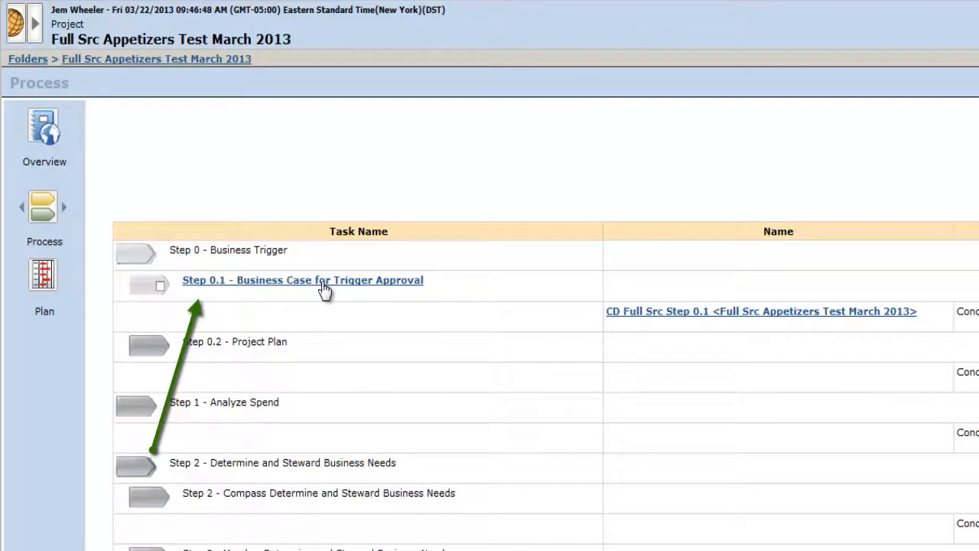
click(325, 283)
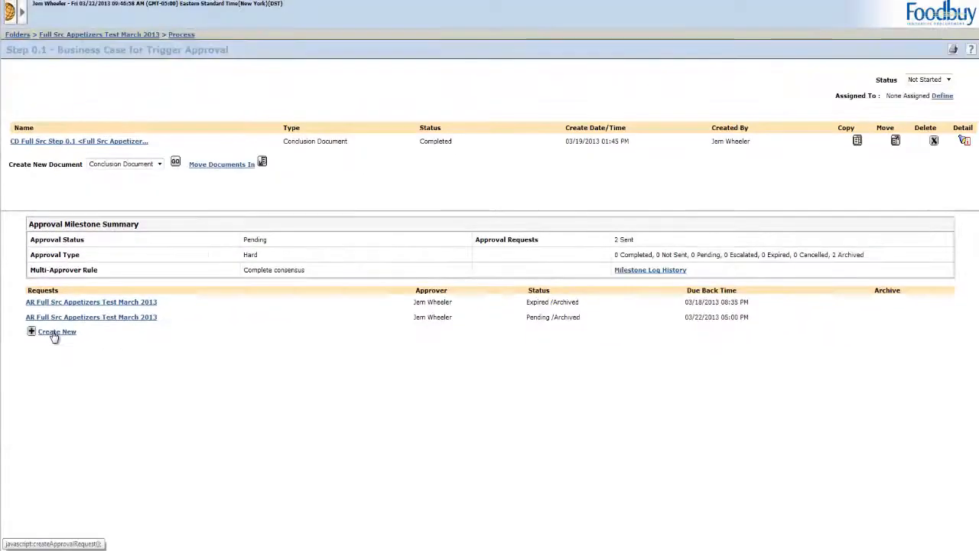
Create a new approval request for the milestone and name it "AR Full Src Appetizers Test March 2013".
click(56, 332)
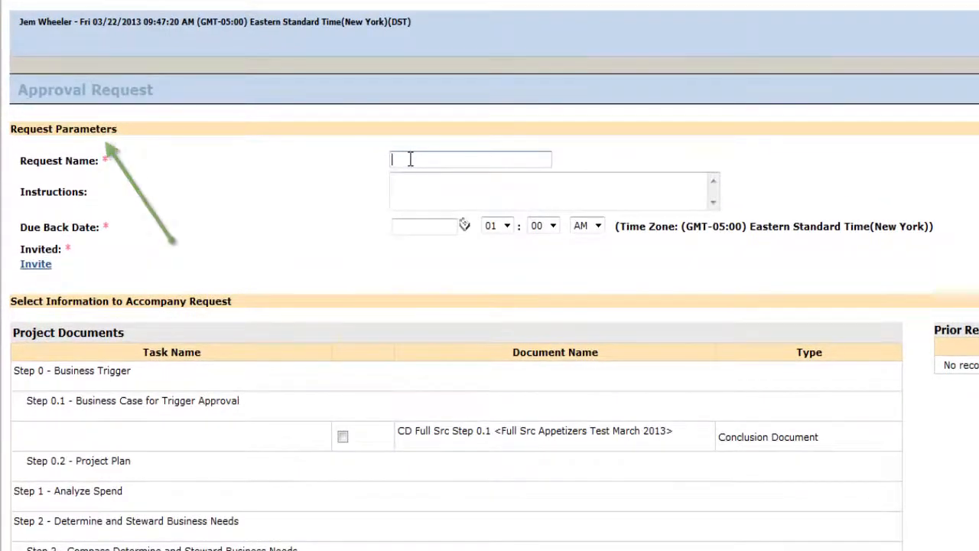
text(AR )
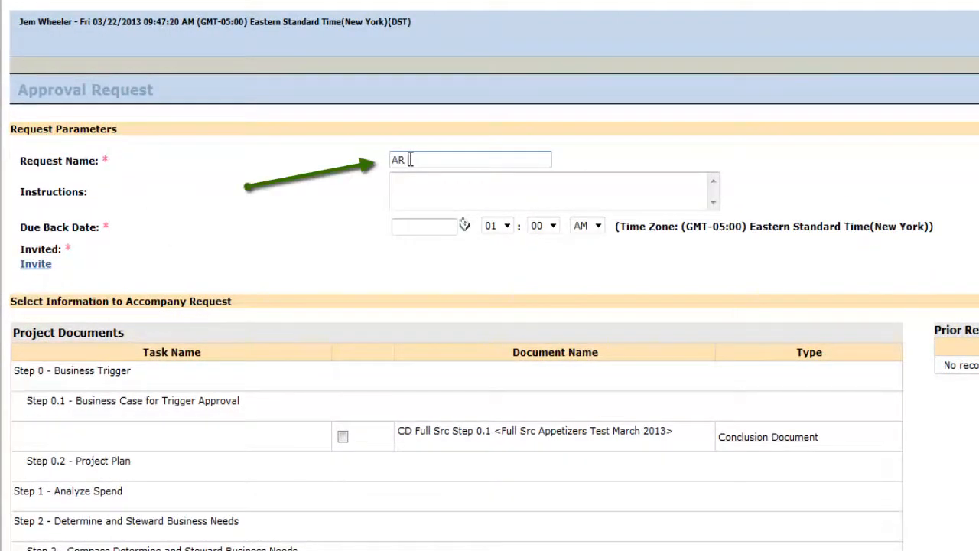
text(full)
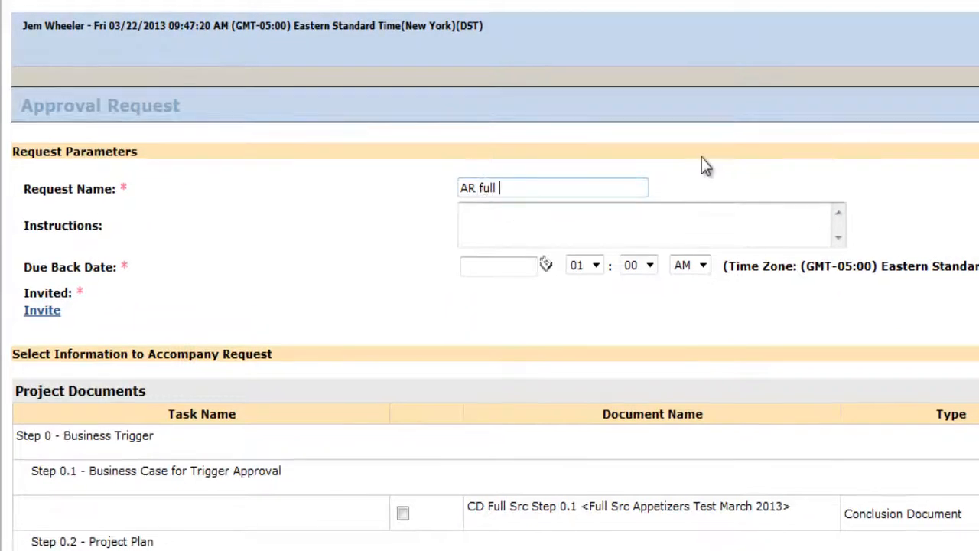
key(BackSpace)
key(BackSpace)
key(BackSpace)
key(BackSpace)
key(BackSpace)
text(Full Src App)
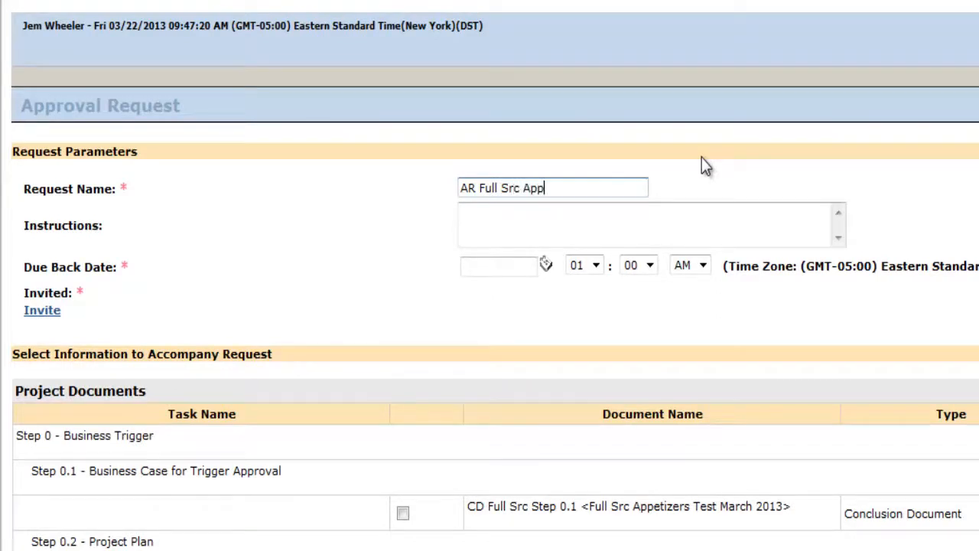
text(etizers Test March 20)
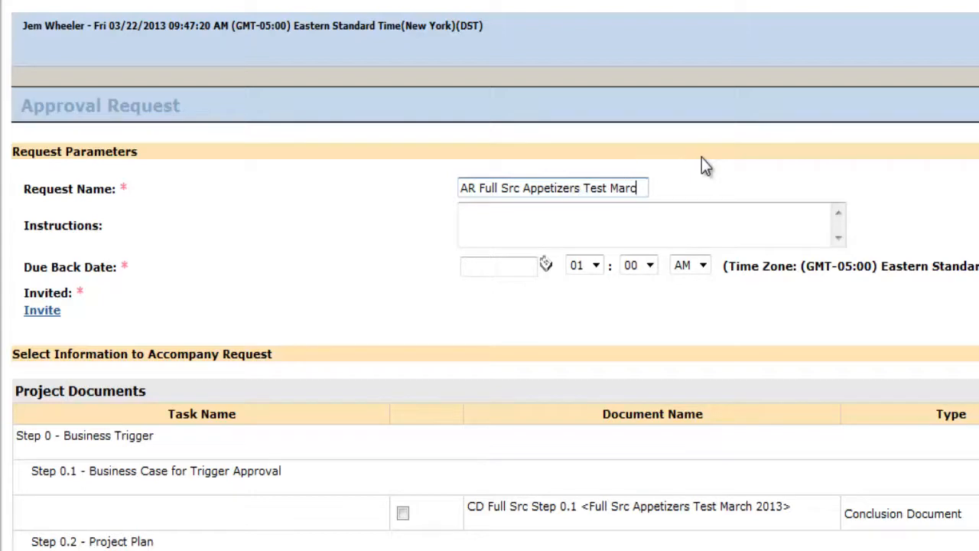
text(13)
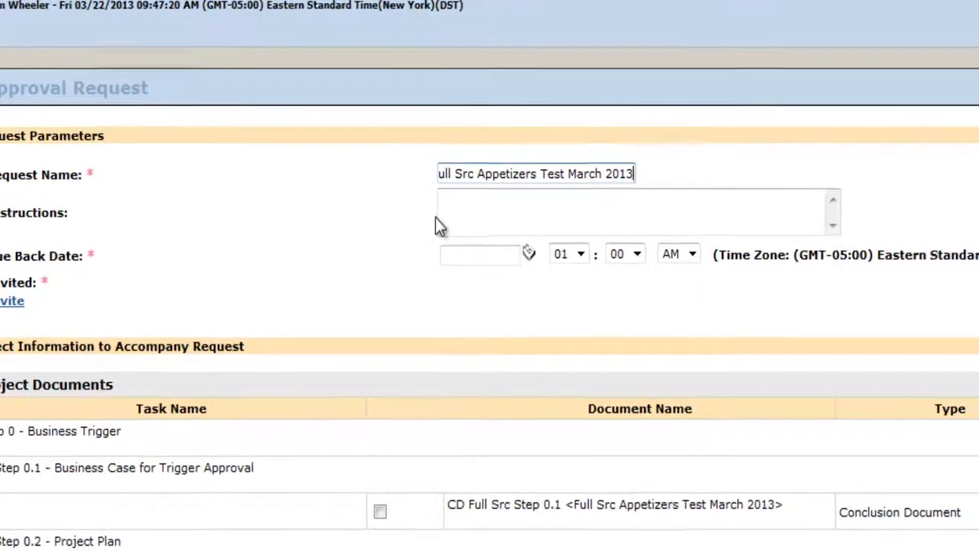
Set the approval request's due back date to 03/22/2013 at 05:00 PM.
click(528, 253)
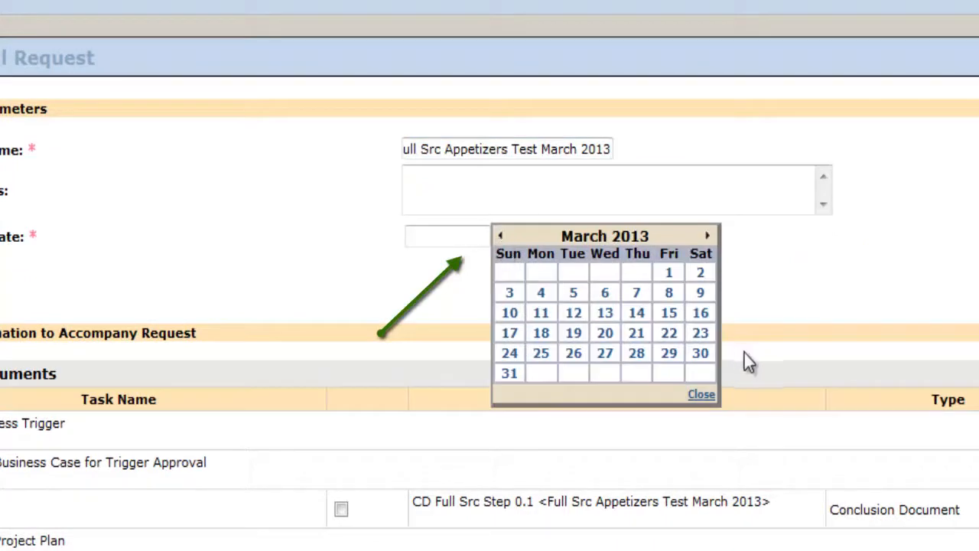
click(670, 340)
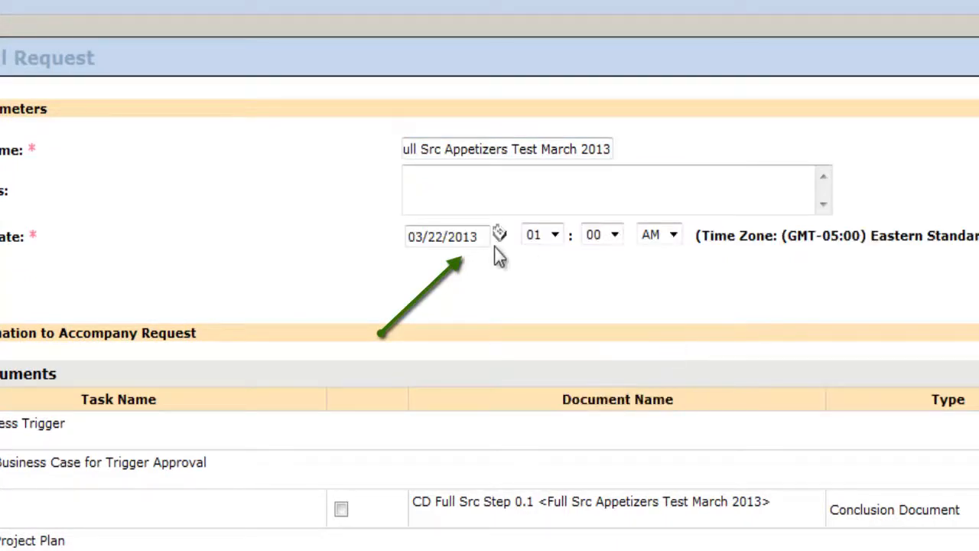
click(552, 239)
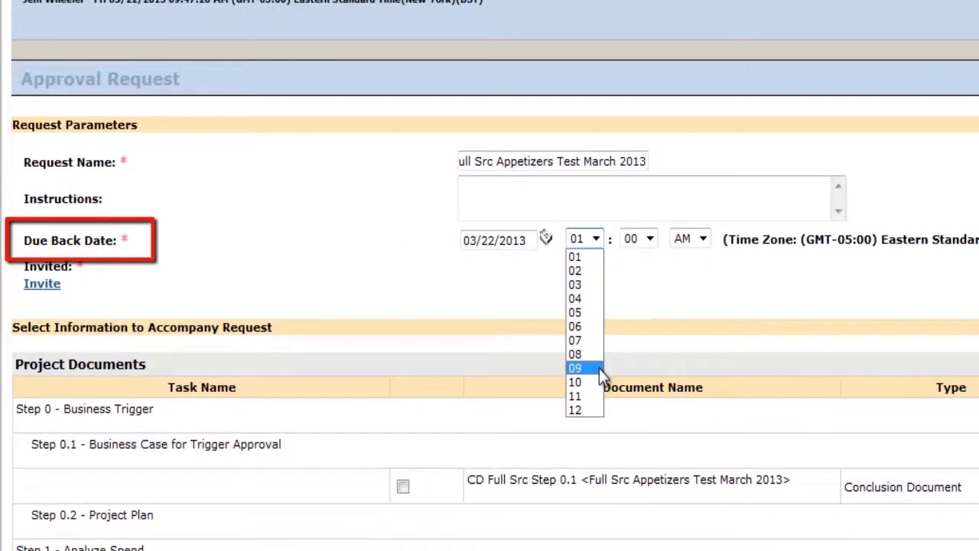
click(577, 312)
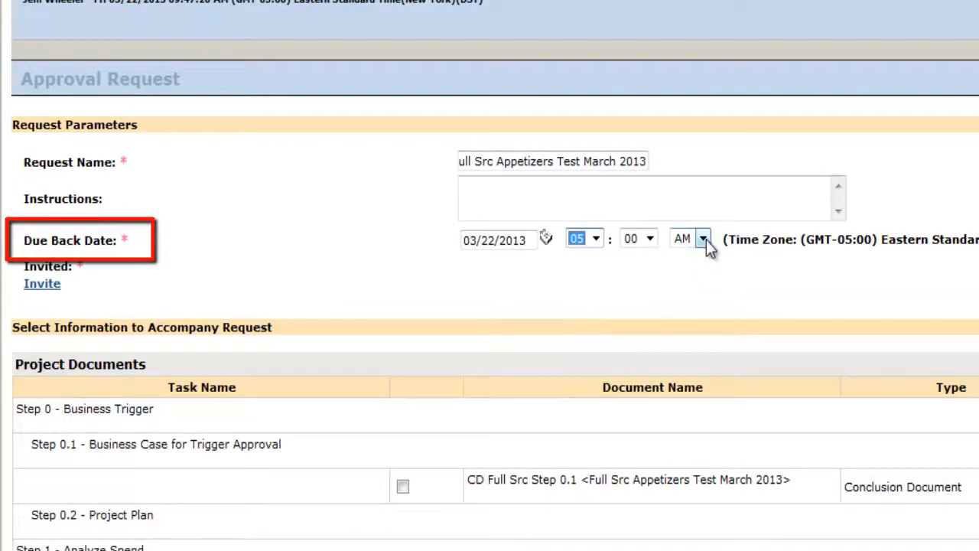
click(703, 238)
click(706, 271)
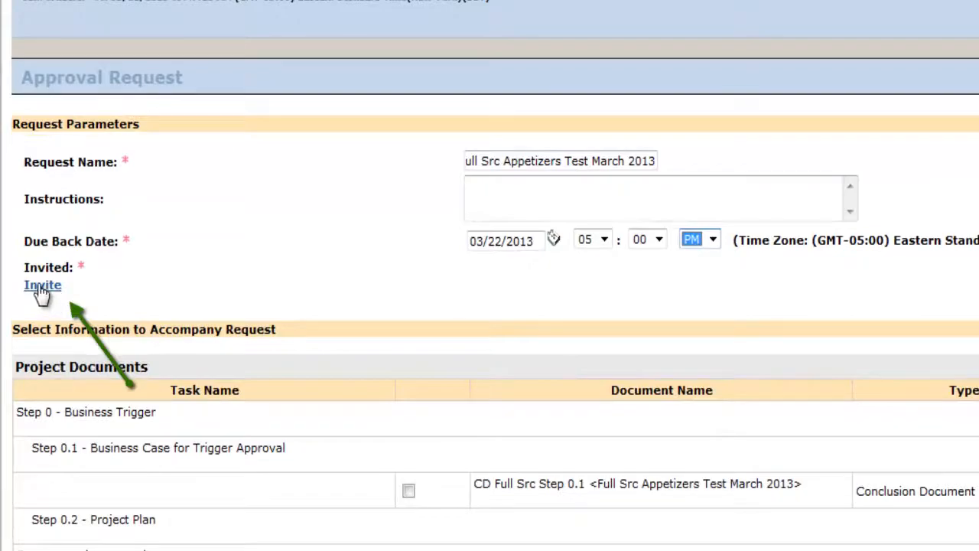
Invite an approver by searching users with the person's last name as a saved search parameter and adding the match.
click(35, 231)
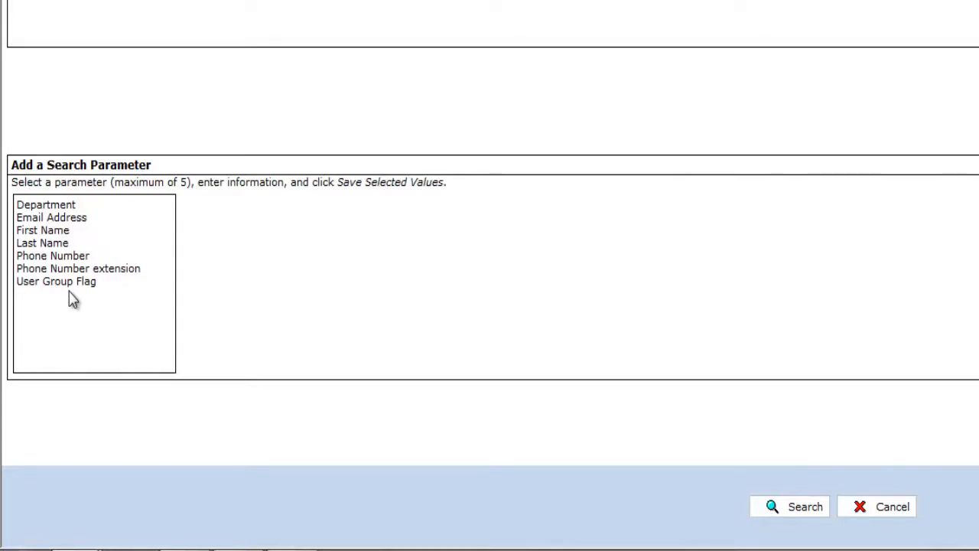
click(57, 245)
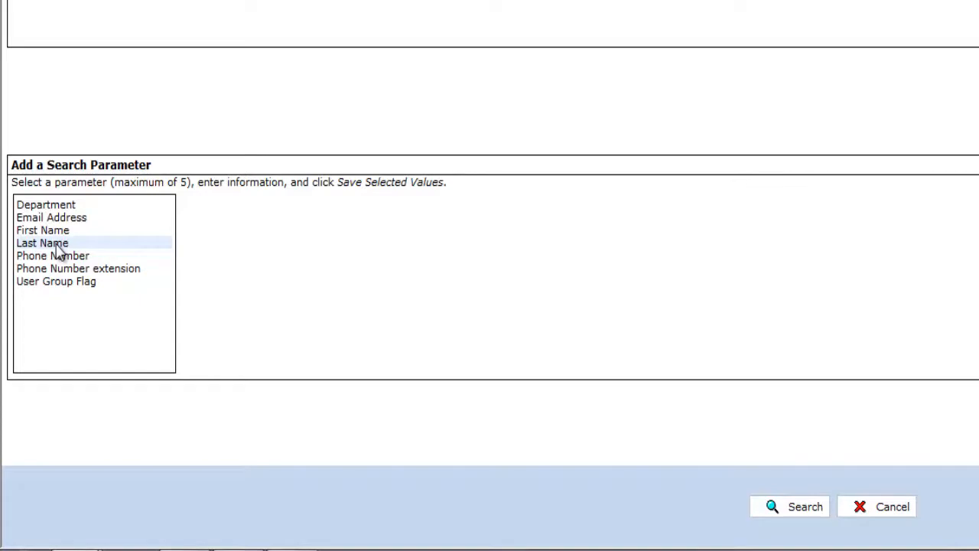
double_click(57, 245)
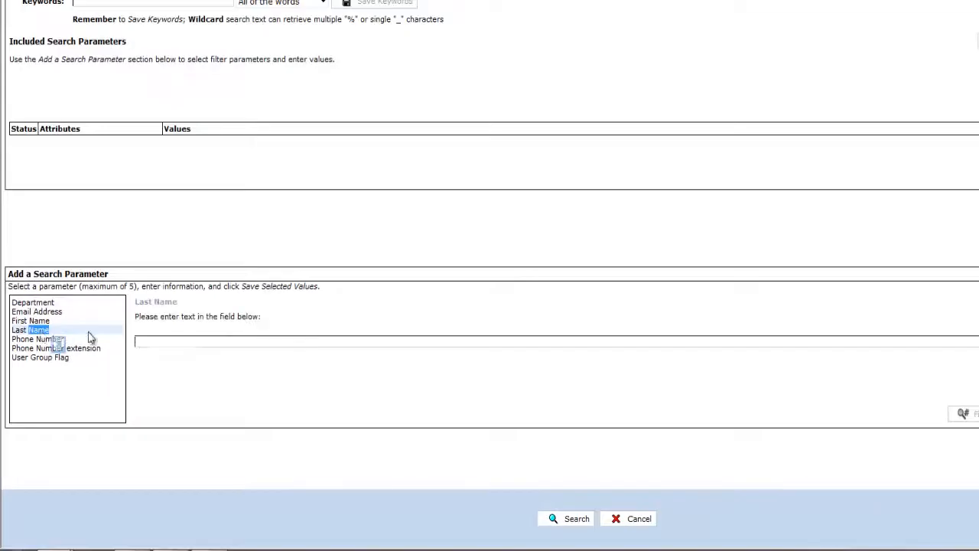
click(172, 341)
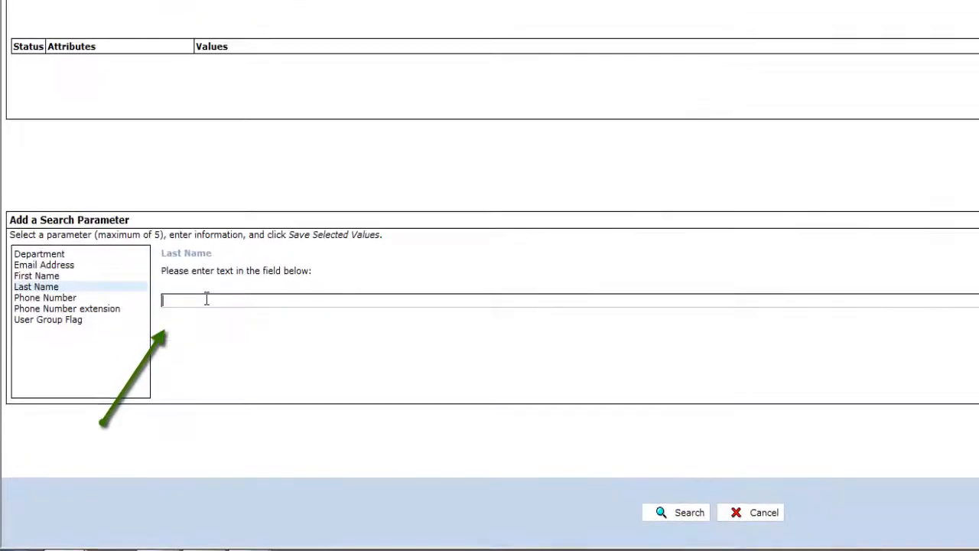
text(Wheeler)
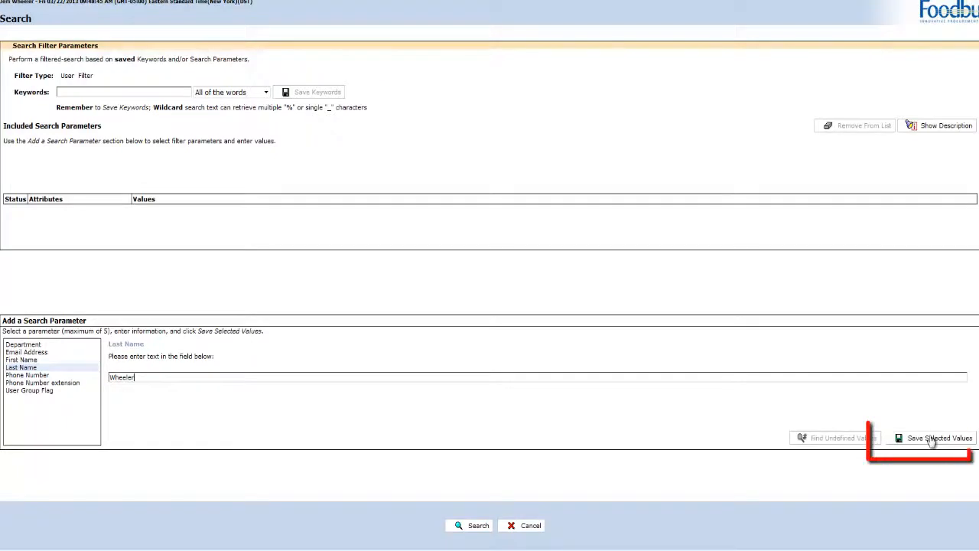
click(931, 439)
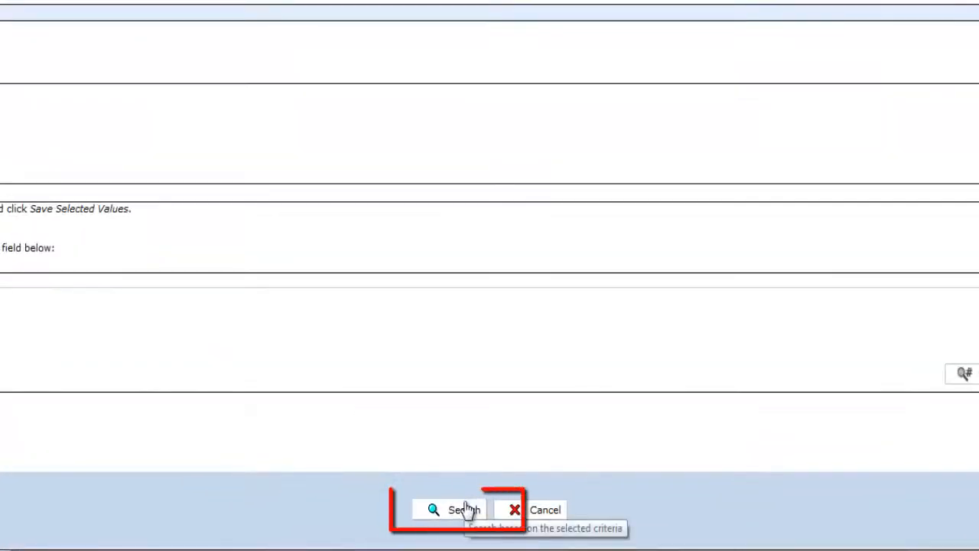
click(501, 545)
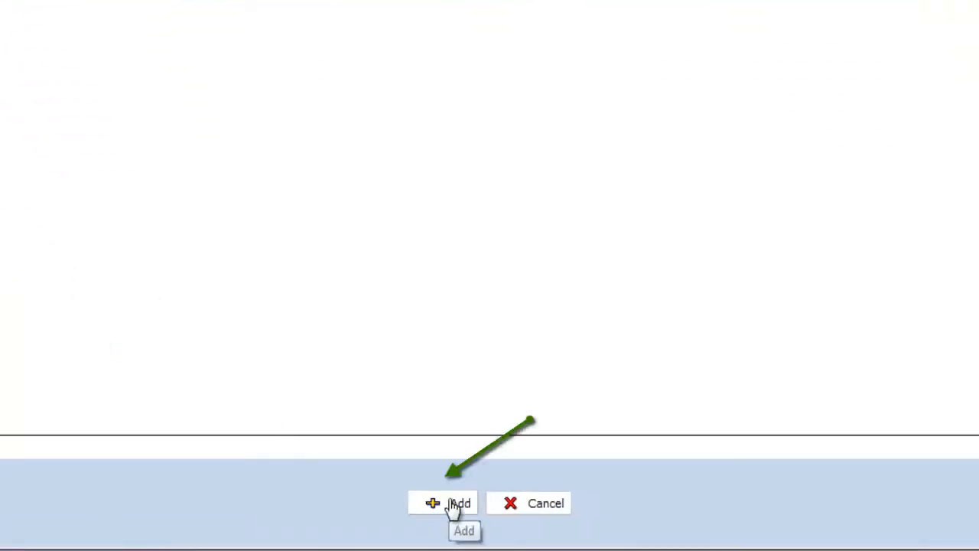
click(455, 505)
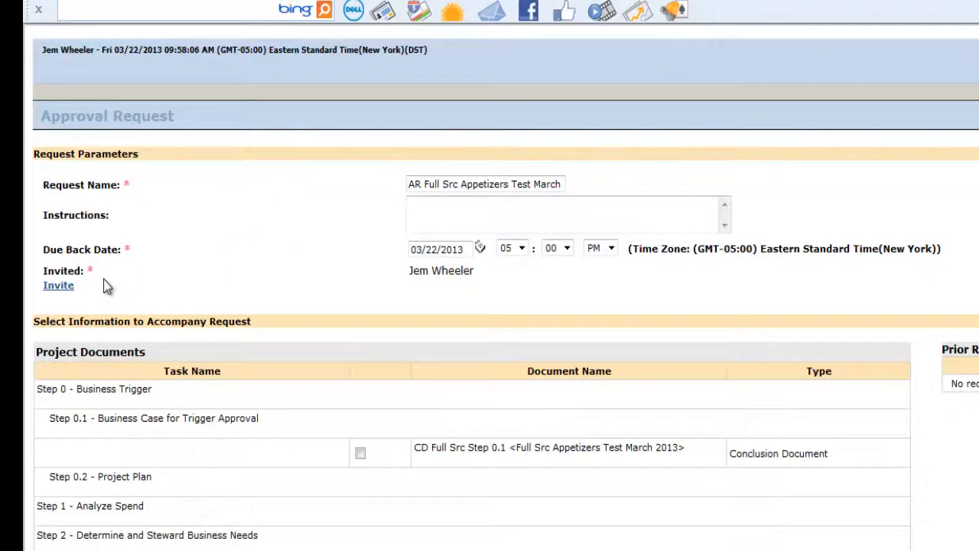
Invite a second approver by searching users with the User Group Flag set to SMT and adding the person.
click(58, 288)
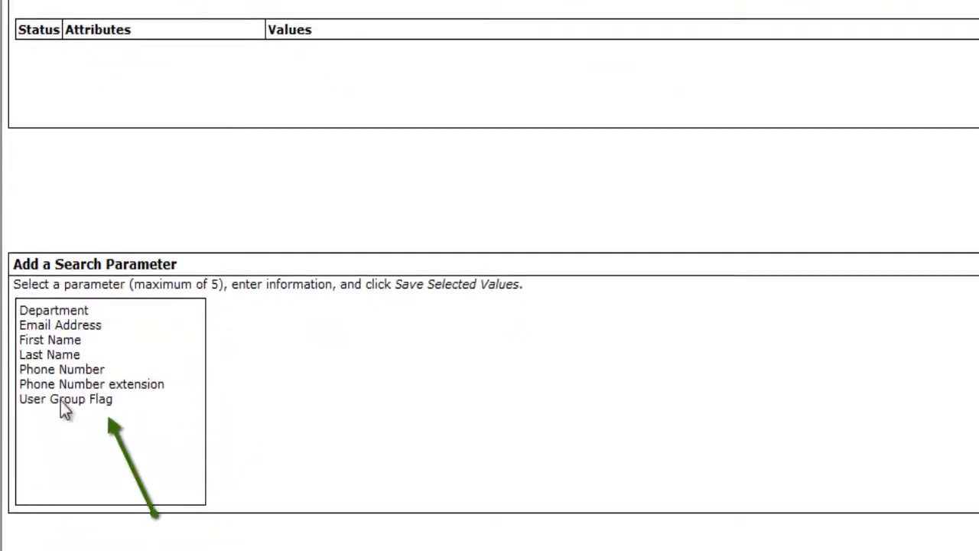
click(60, 401)
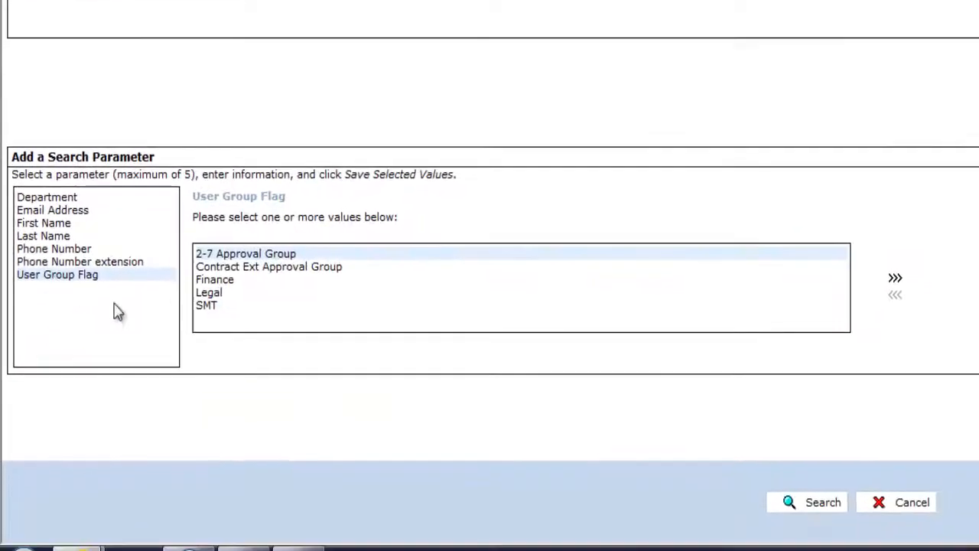
click(207, 305)
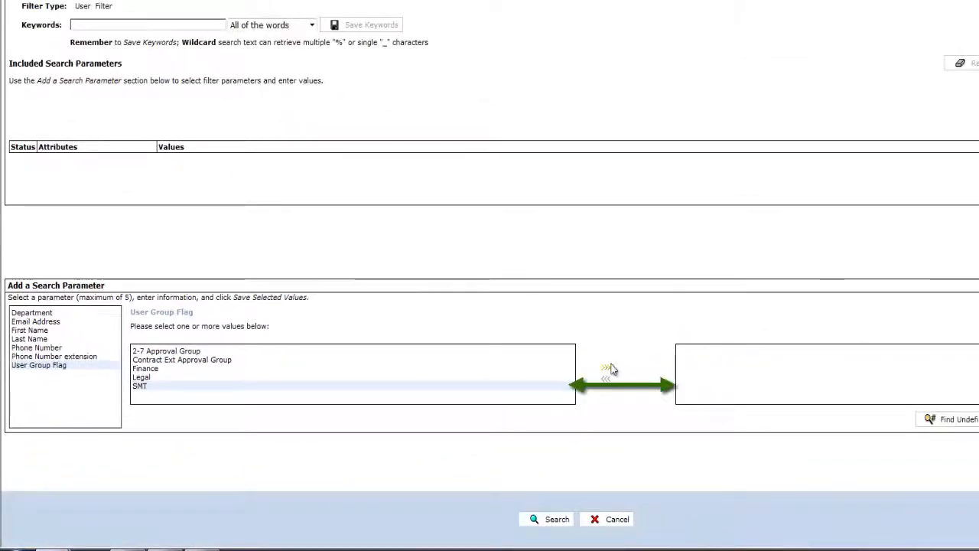
click(606, 367)
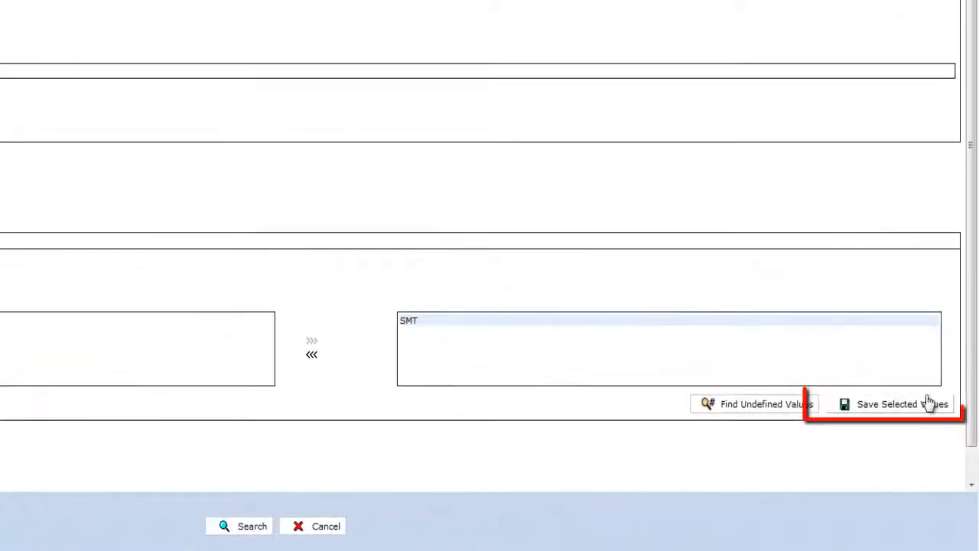
click(965, 408)
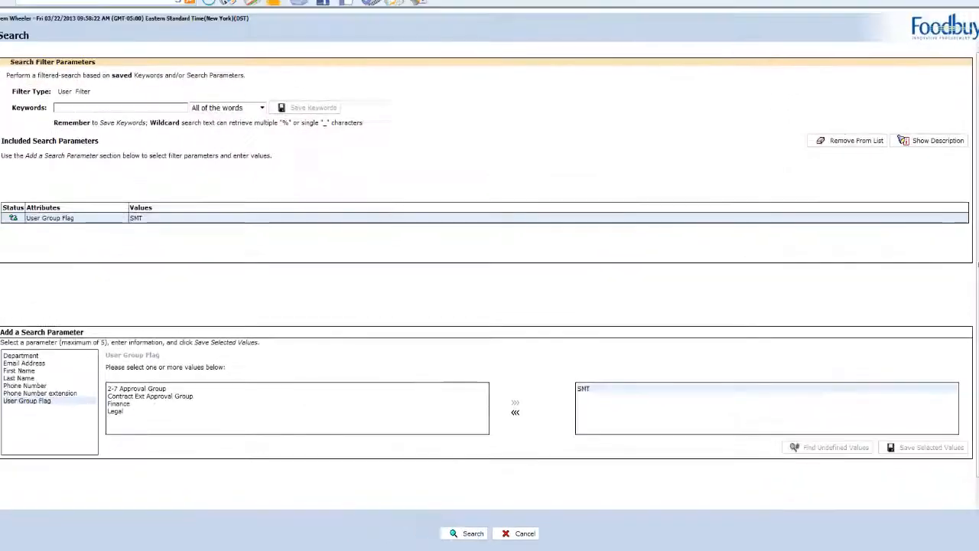
click(470, 534)
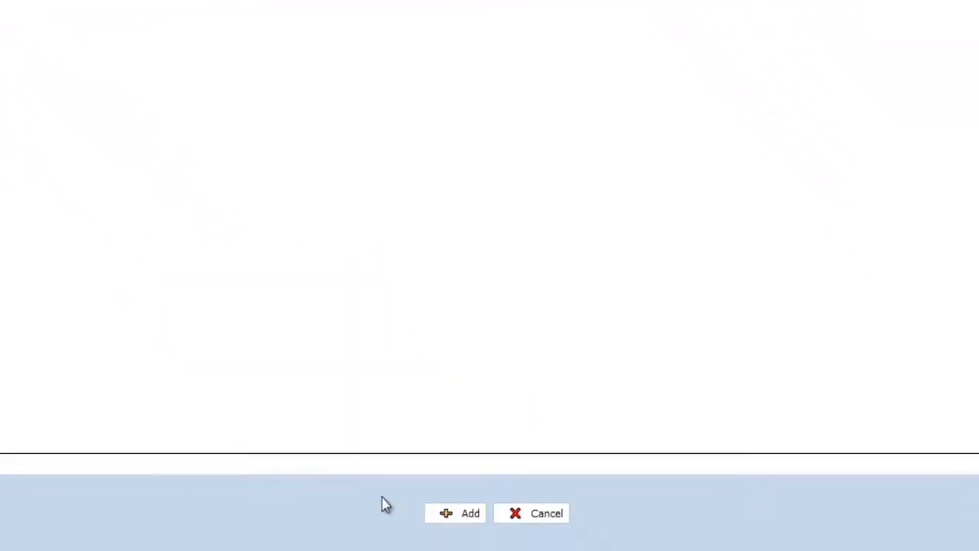
click(468, 518)
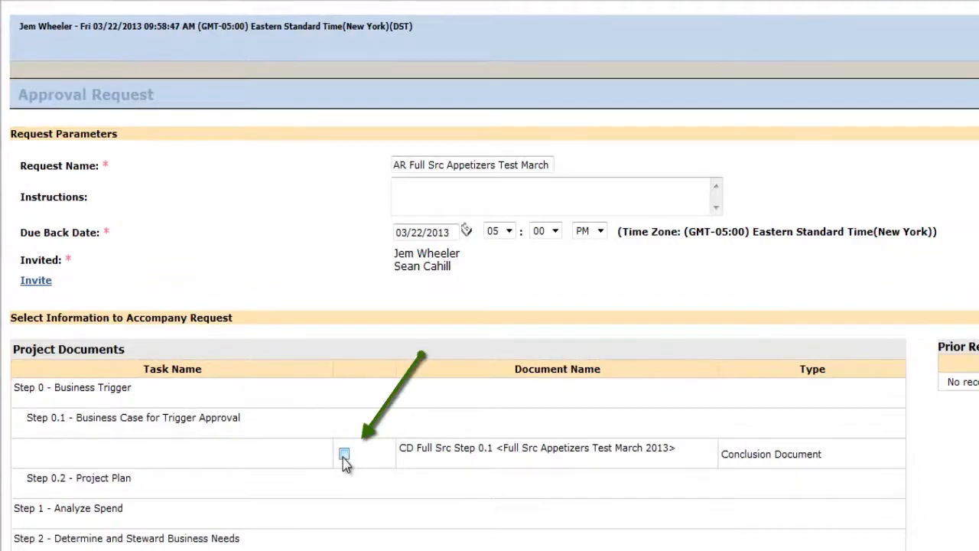
Include the Step 0.1 conclusion document with the approval request, post the request and acknowledge the message.
click(343, 455)
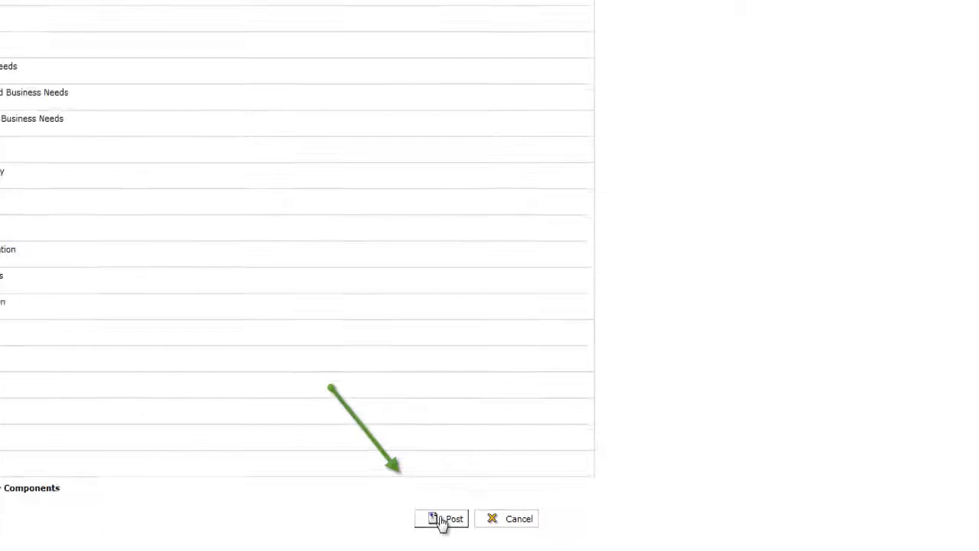
click(443, 520)
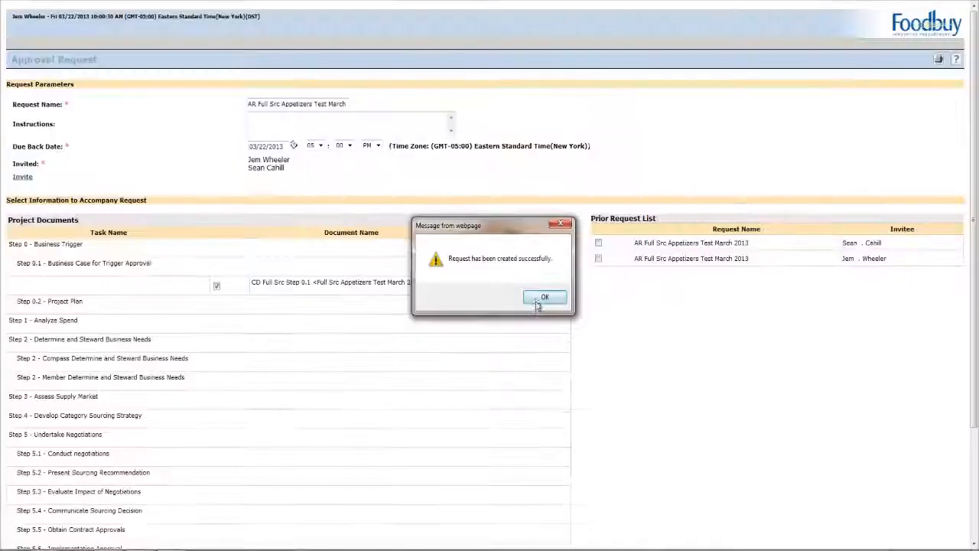
click(572, 330)
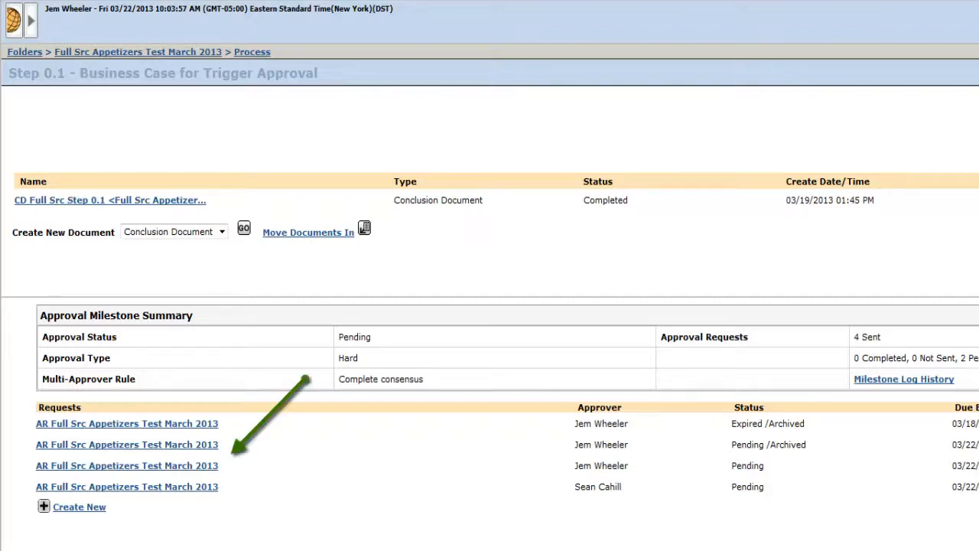
Open the first pending, non-archived approval request, review its details and save it.
click(113, 468)
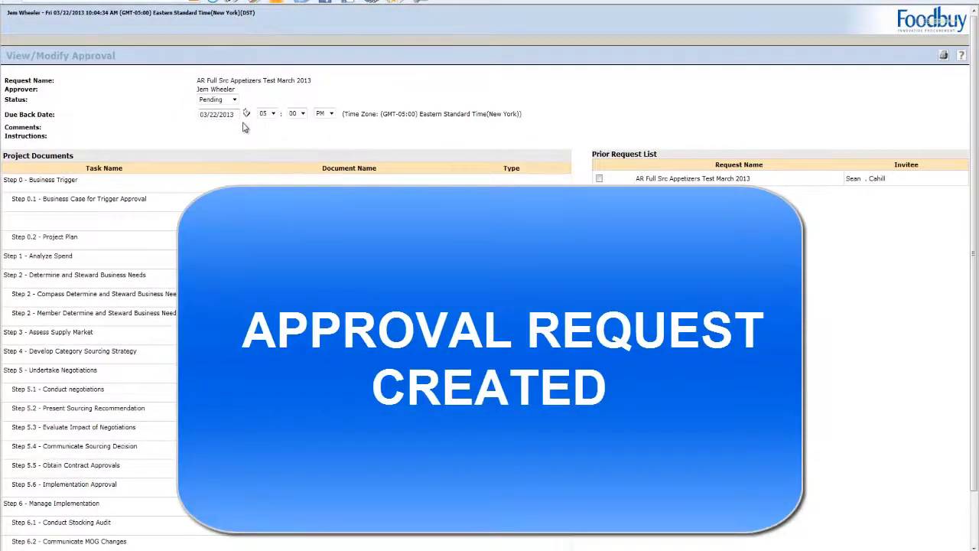
scroll(245, 127, down, 1)
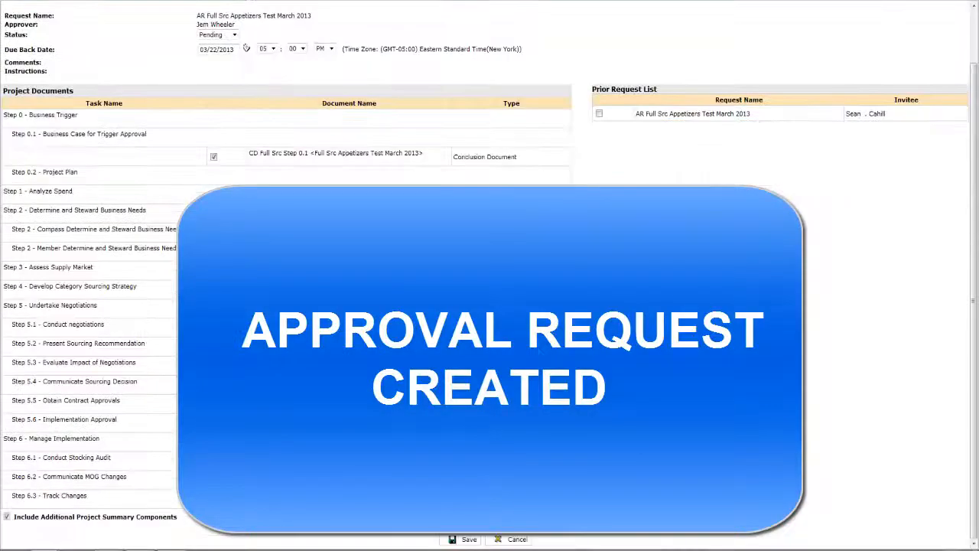
click(468, 540)
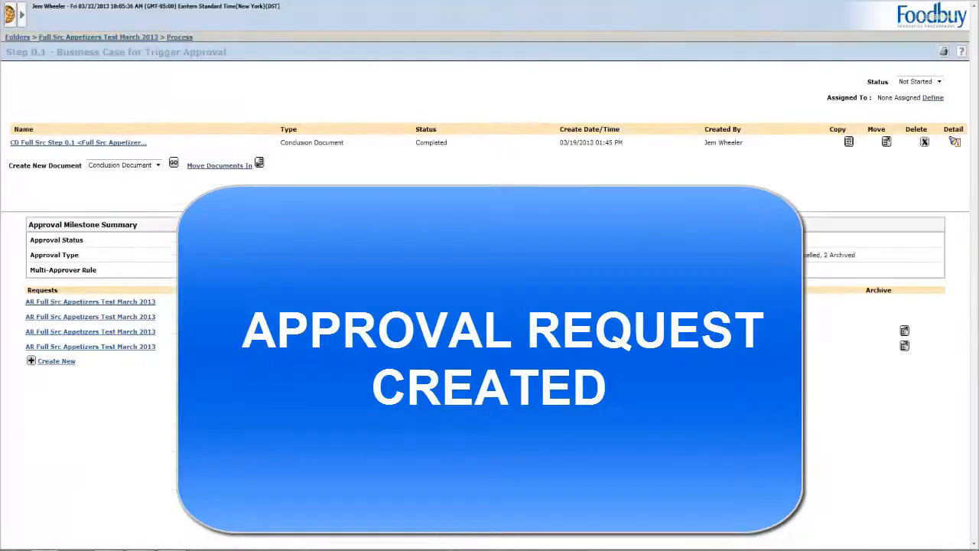